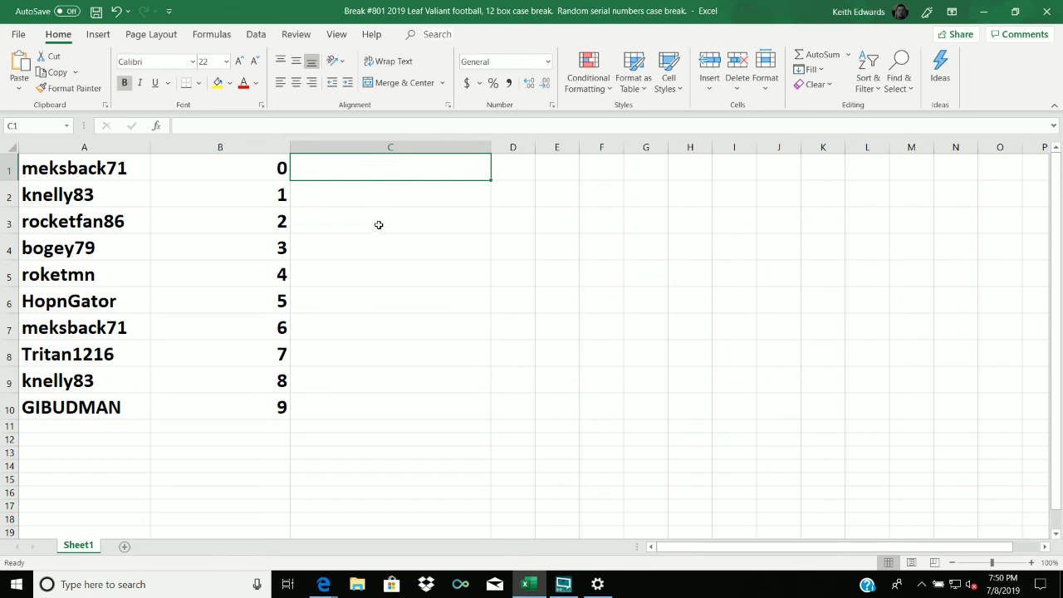
pyautogui.doubleClick(379, 225)
pyautogui.write('x')
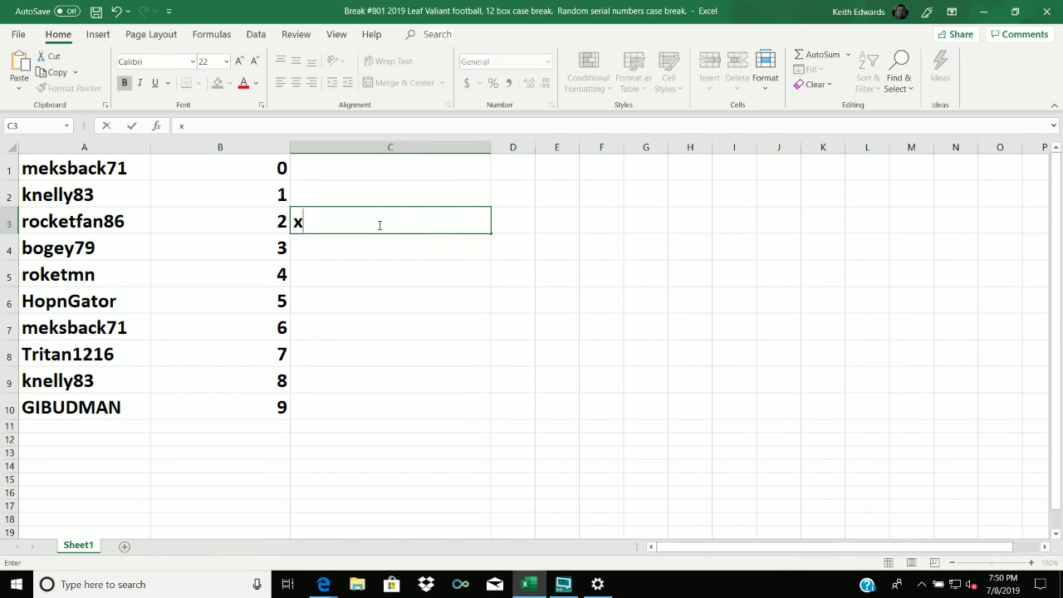
pyautogui.press('BackSpace')
pyautogui.moveTo(368, 166); pyautogui.dragTo(378, 401)
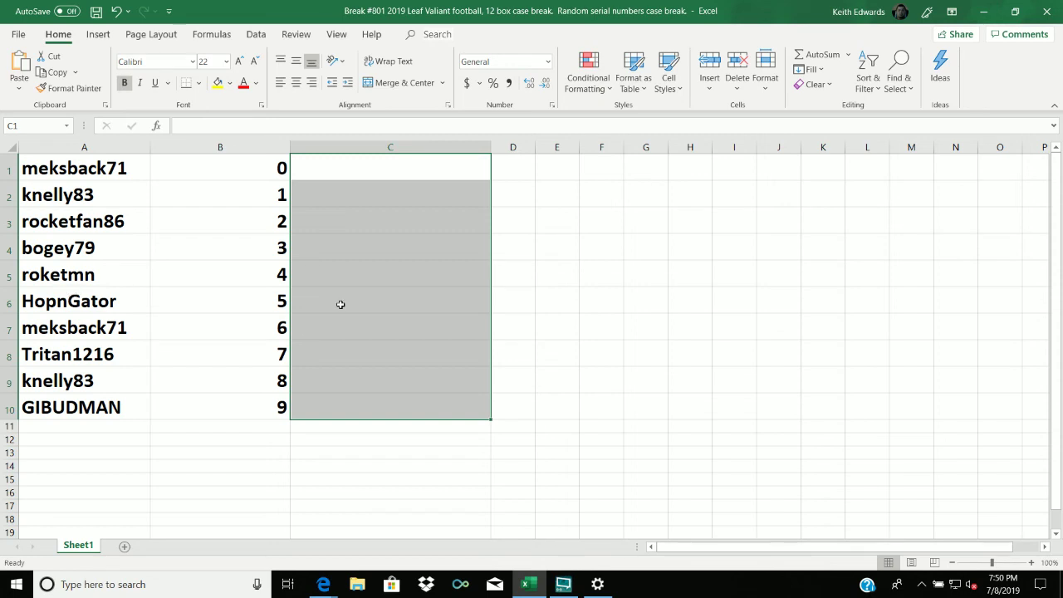
pyautogui.click(395, 171)
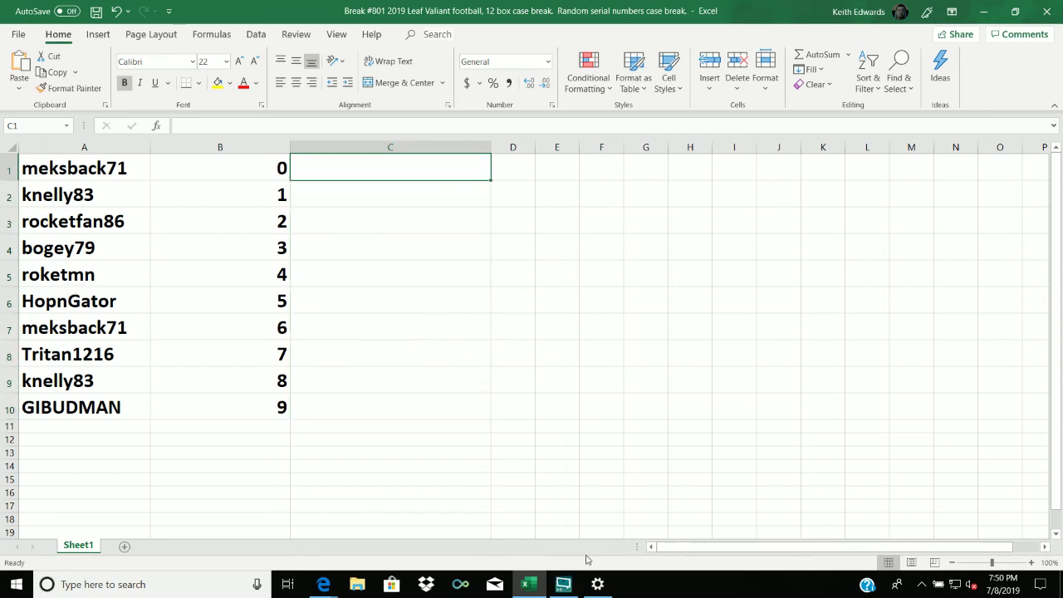
# Switch to the browser and roll 2 virtual dice on the RANDOM.ORG Dice Roller.
pyautogui.click(983, 11)
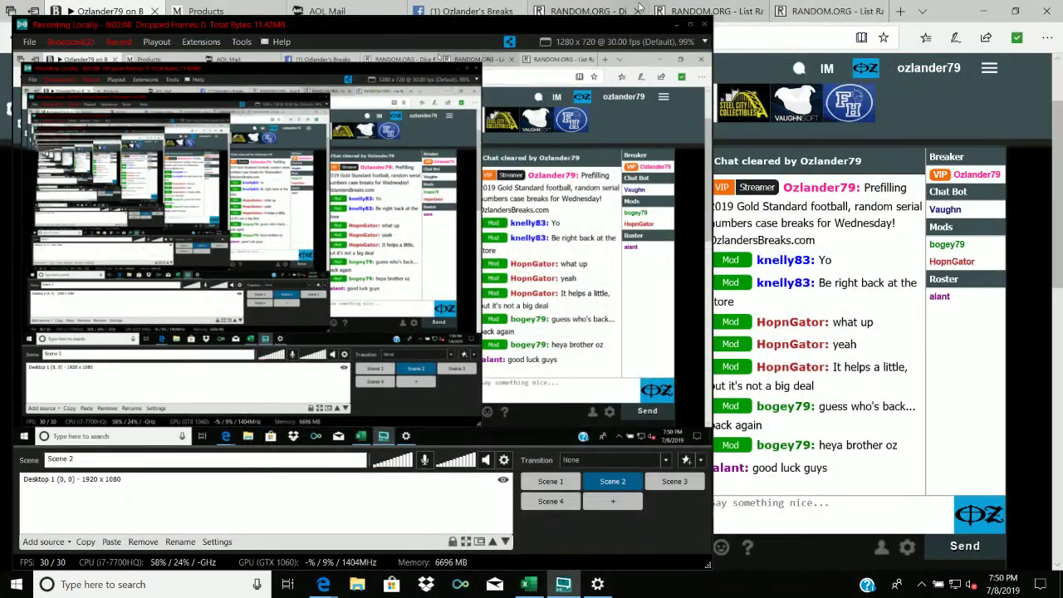
pyautogui.click(586, 11)
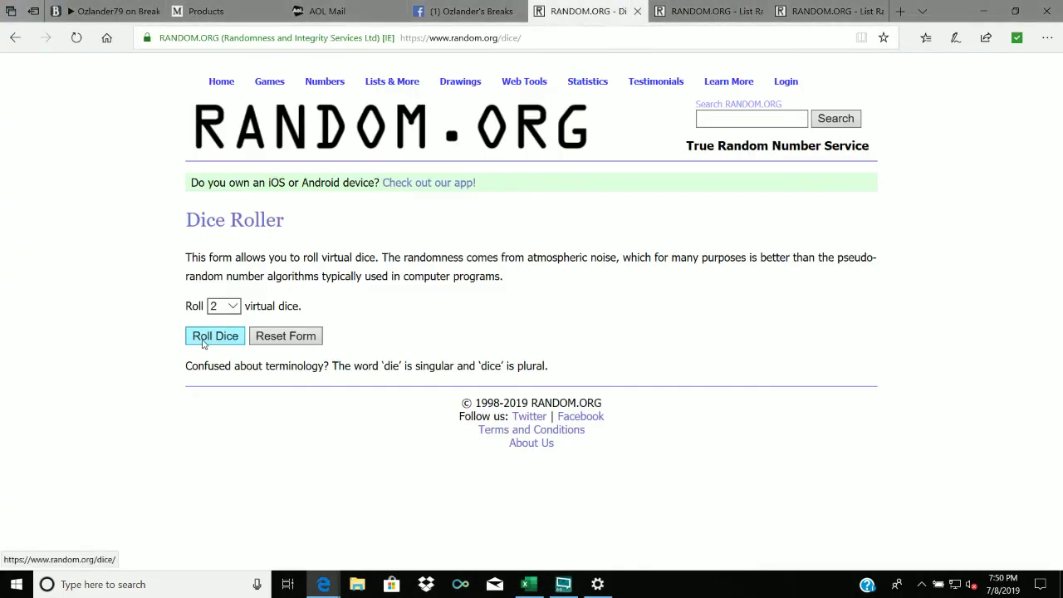
pyautogui.click(203, 342)
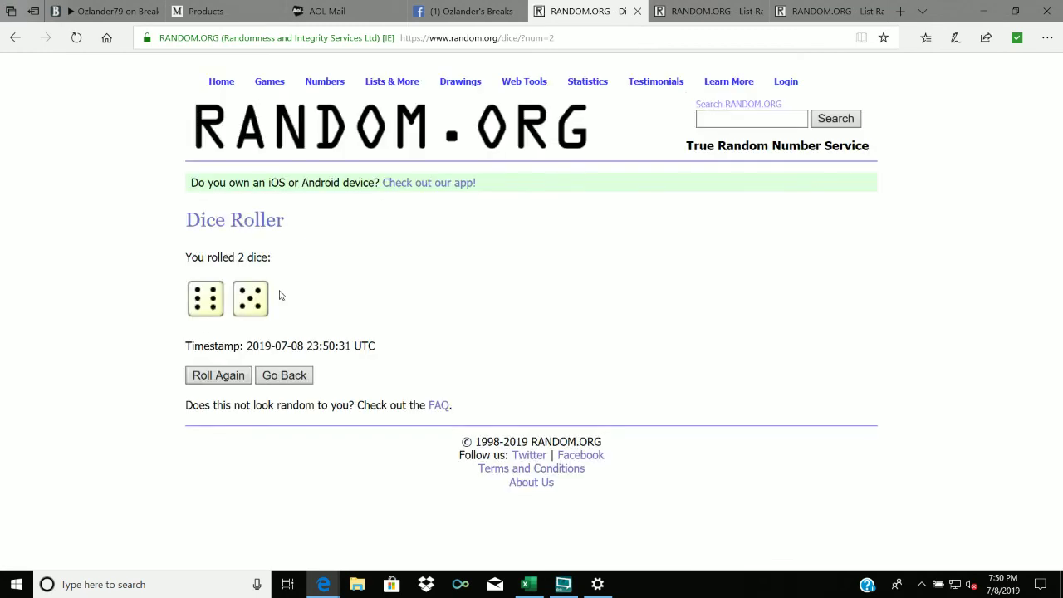
# Shuffle the participant username list 11 times in the RANDOM.ORG List Randomizer.
pyautogui.click(703, 10)
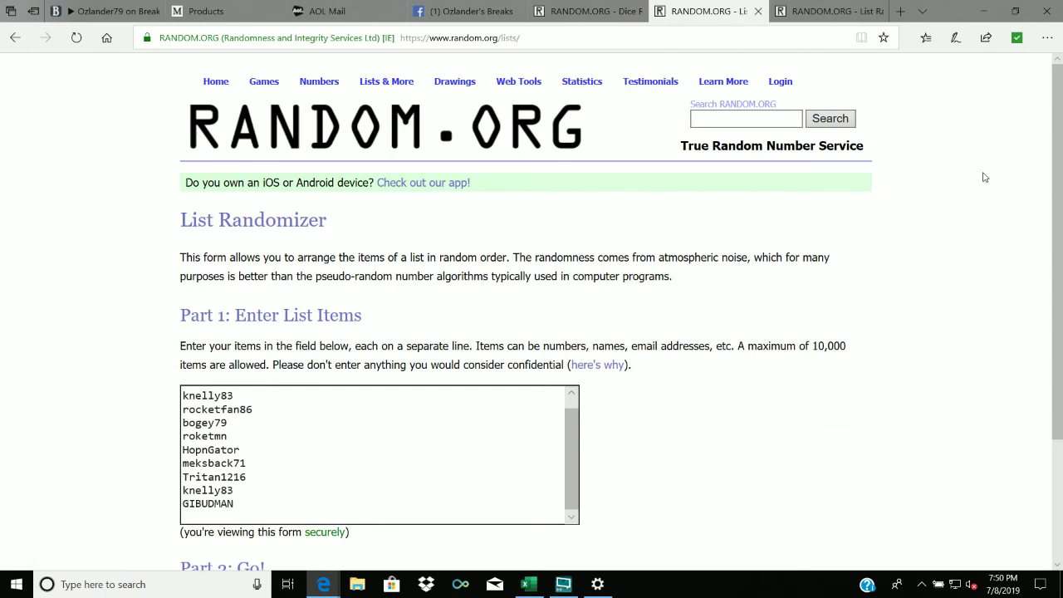
pyautogui.moveTo(1058, 201); pyautogui.dragTo(1039, 337)
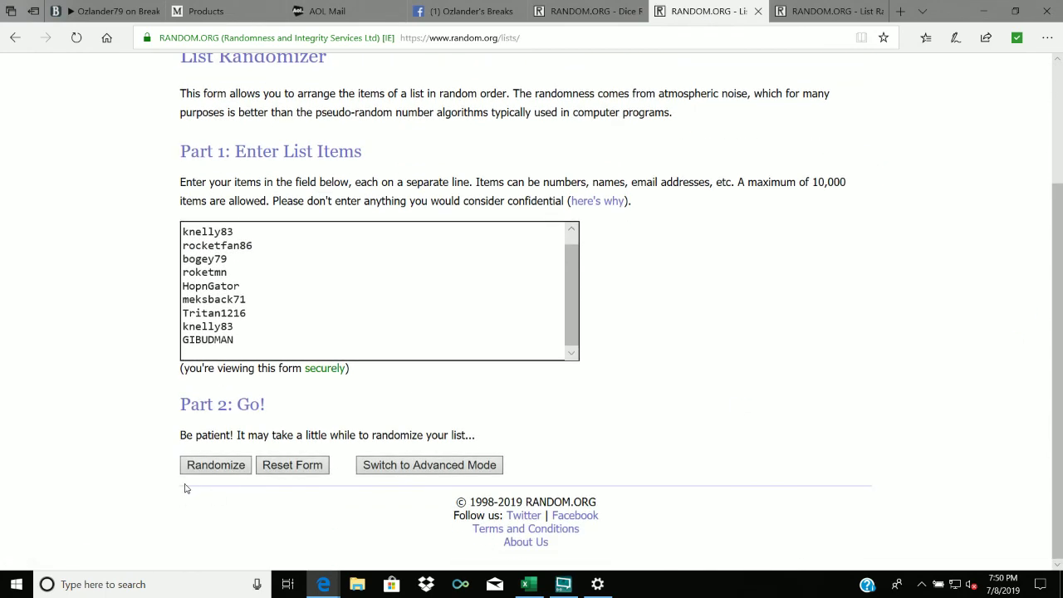
pyautogui.click(209, 468)
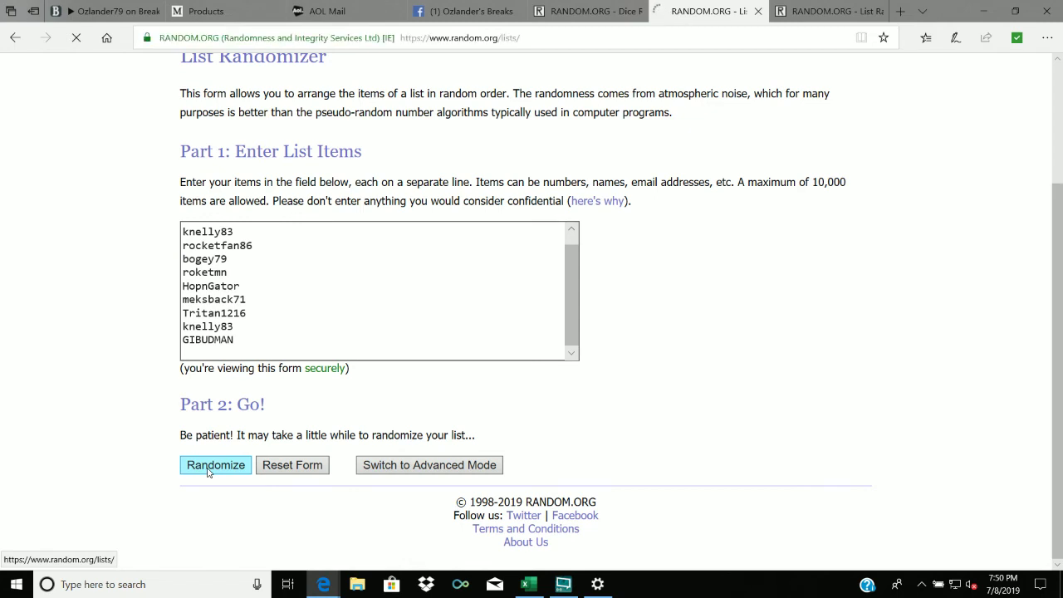
pyautogui.click(200, 511)
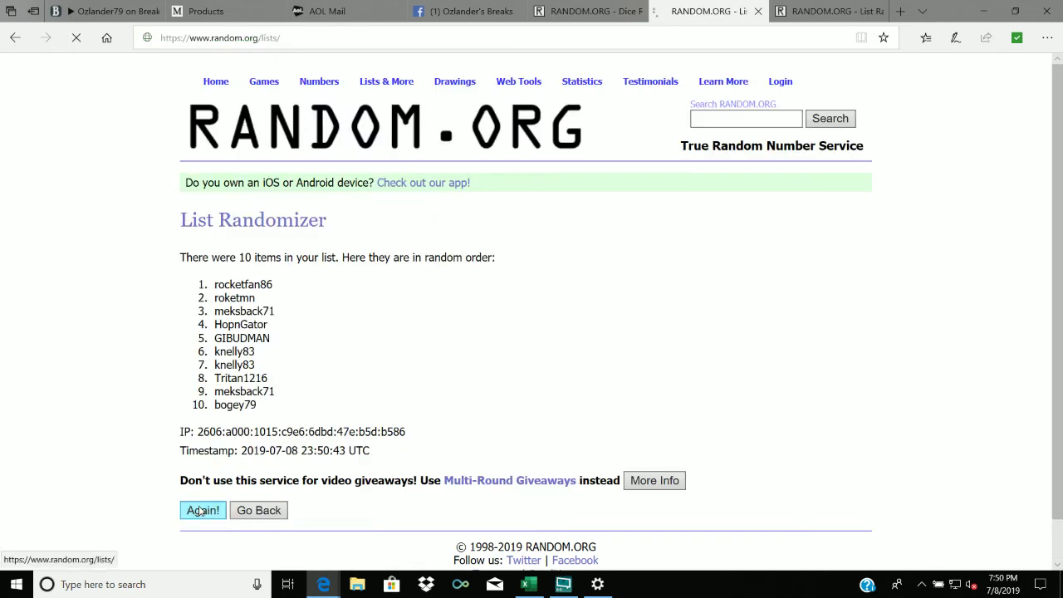
pyautogui.click(196, 545)
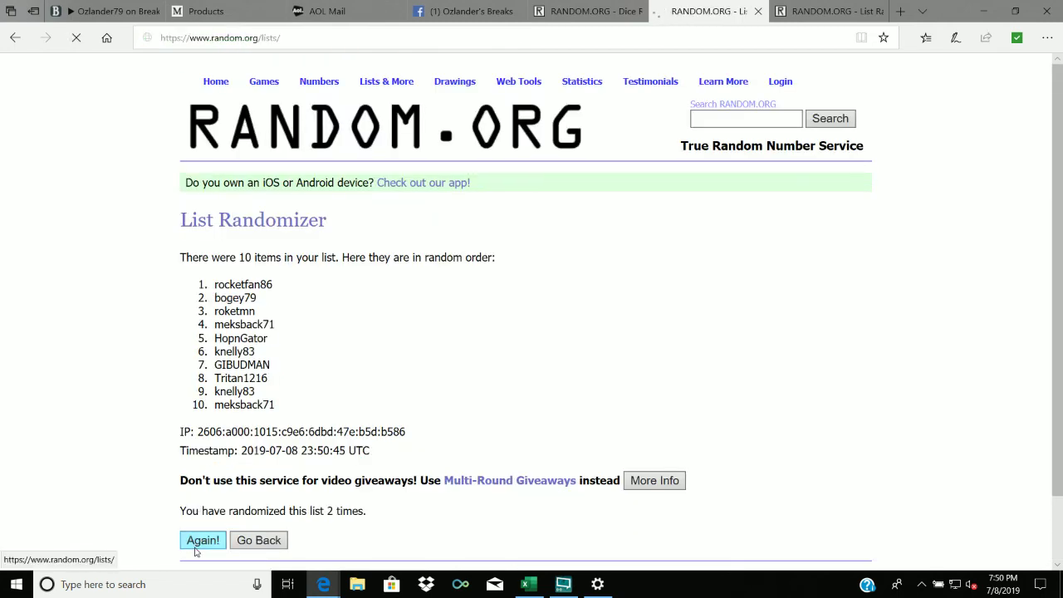
pyautogui.click(196, 546)
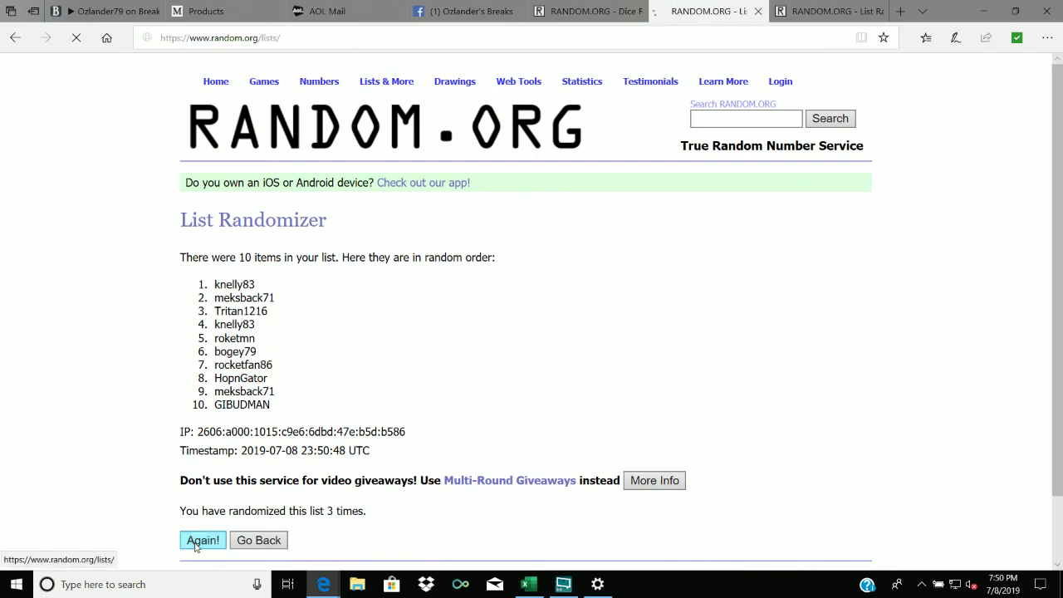
pyautogui.click(196, 546)
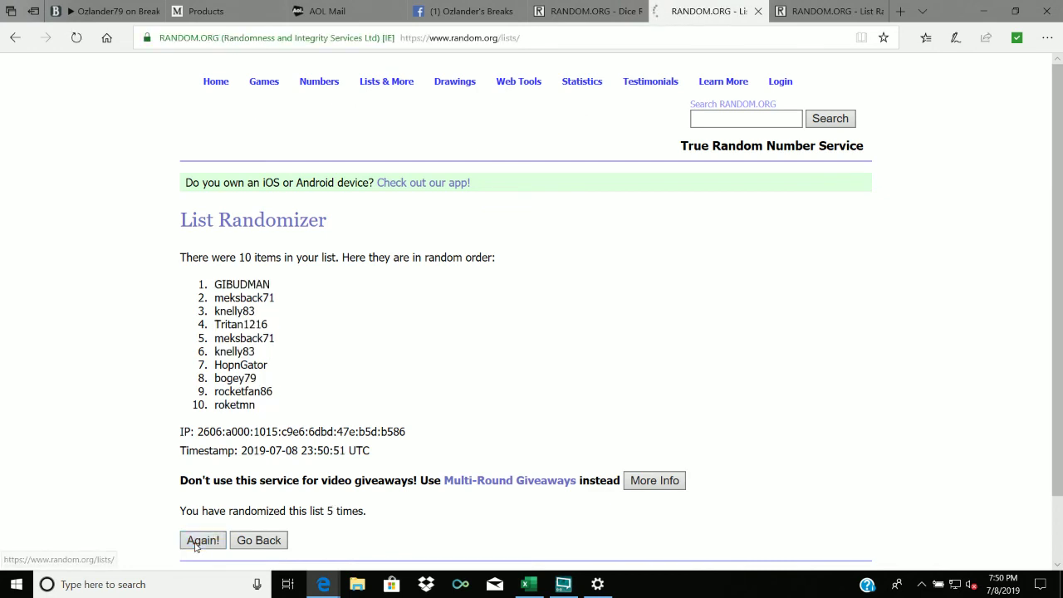
pyautogui.click(196, 546)
pyautogui.click(196, 546)
pyautogui.click(196, 546)
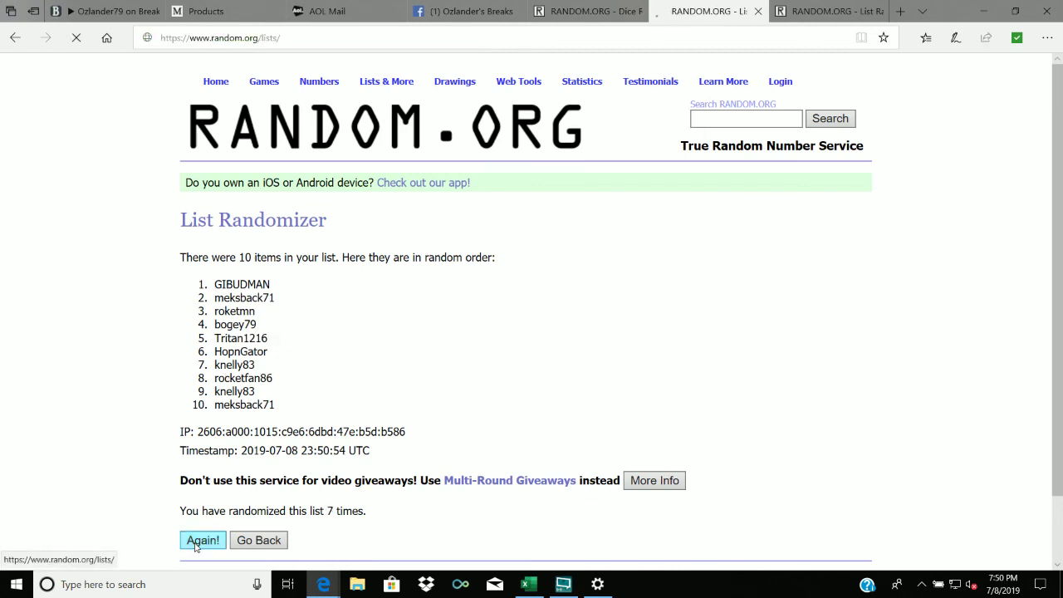
pyautogui.click(196, 546)
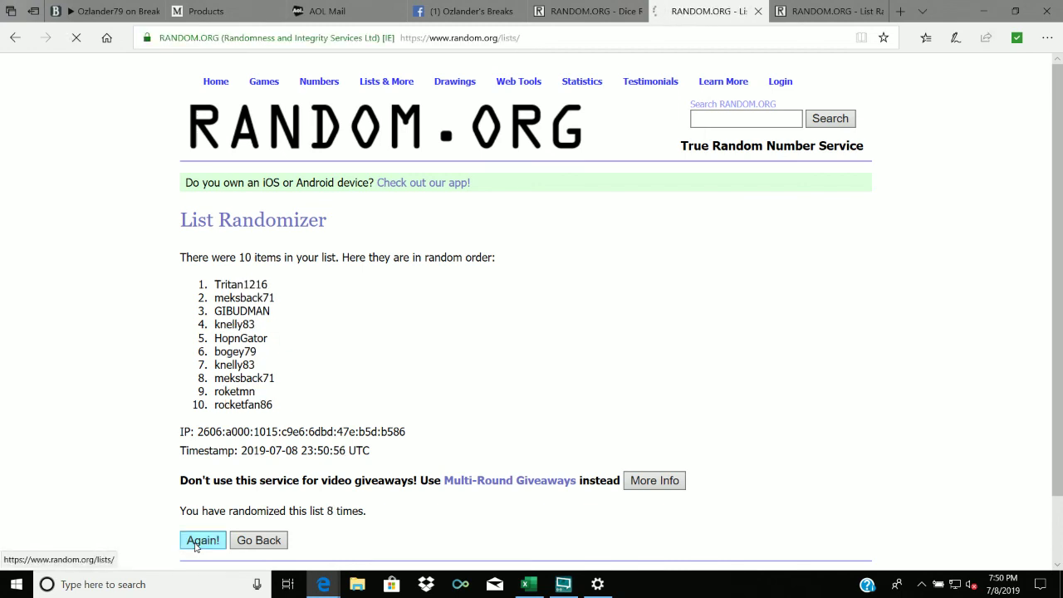
pyautogui.click(197, 545)
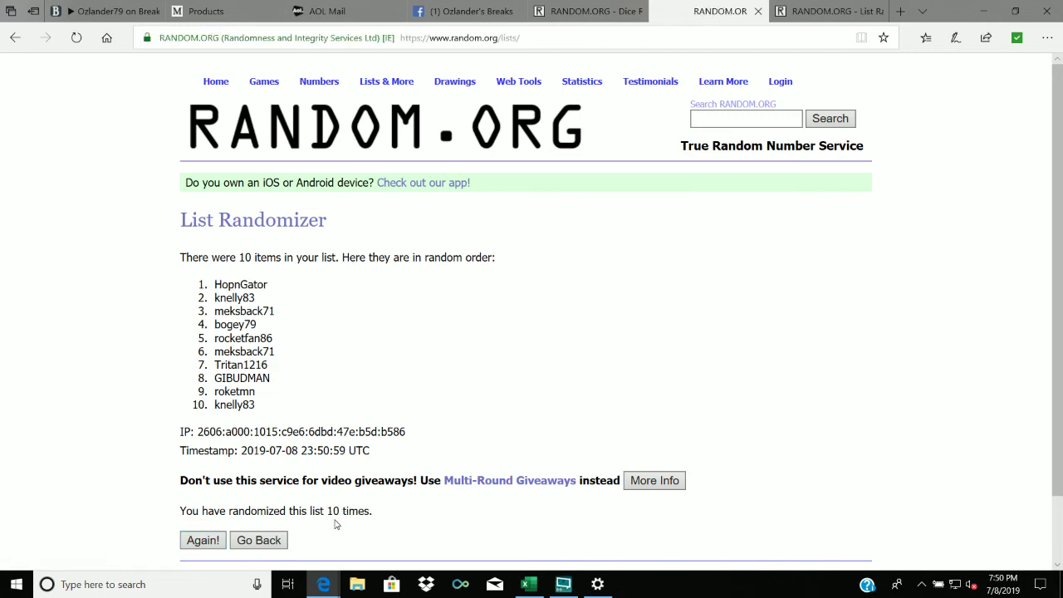
pyautogui.click(208, 541)
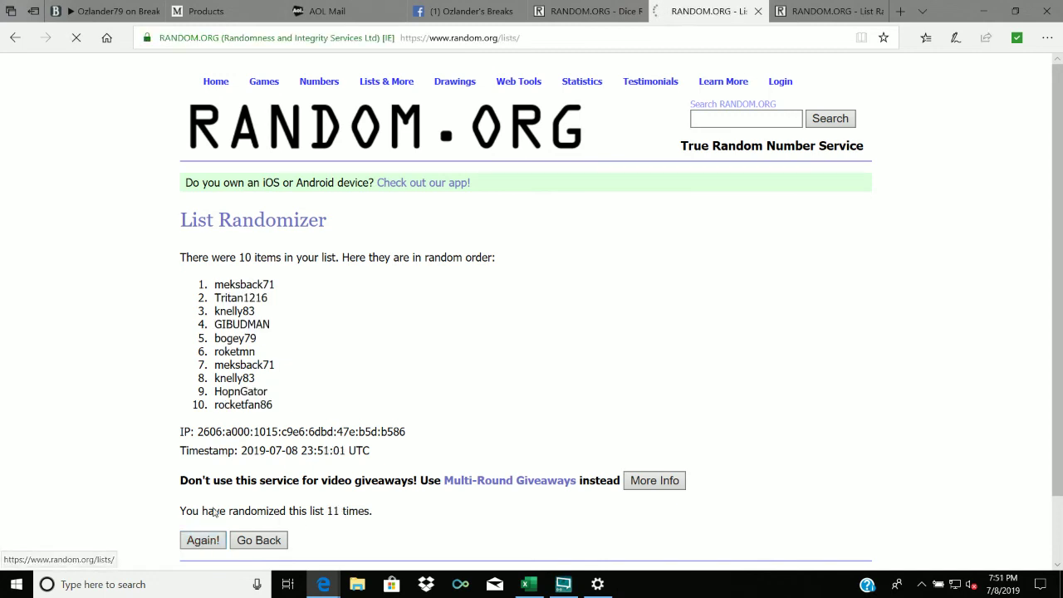
# Copy the shuffled usernames and paste them over cells A1:A10 in the Excel sheet, keeping the source formatting.
pyautogui.moveTo(214, 285); pyautogui.dragTo(283, 402)
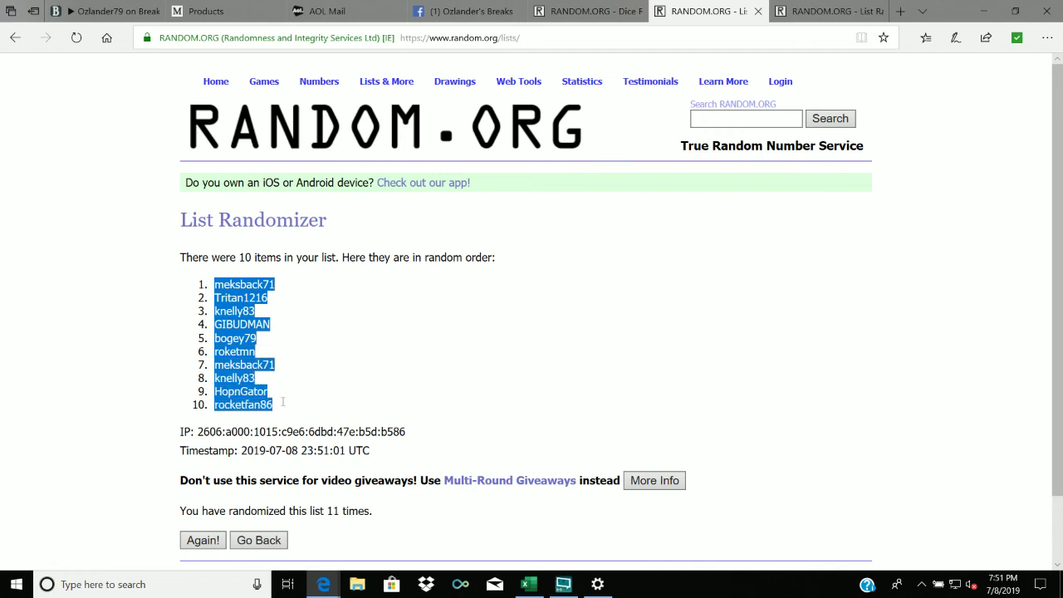
pyautogui.rightClick(238, 380)
pyautogui.click(290, 489)
pyautogui.click(529, 585)
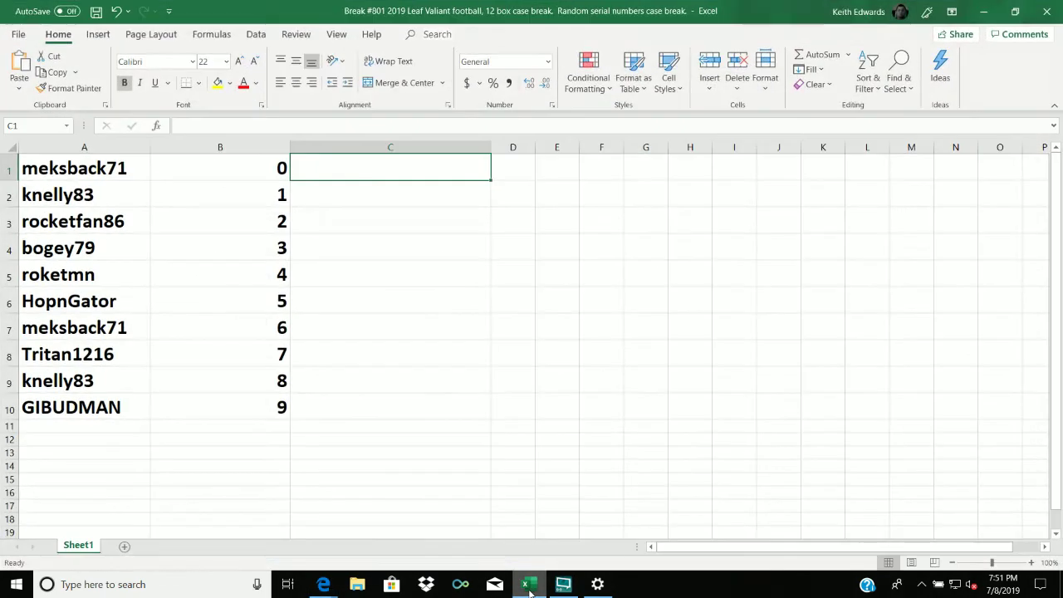
pyautogui.moveTo(107, 170); pyautogui.dragTo(107, 404)
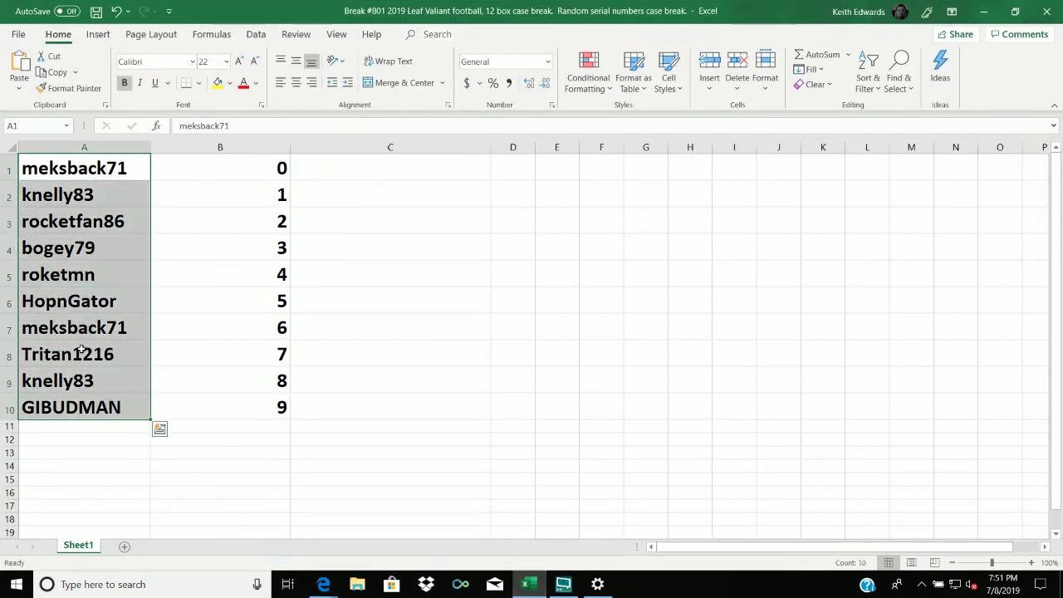
pyautogui.rightClick(83, 201)
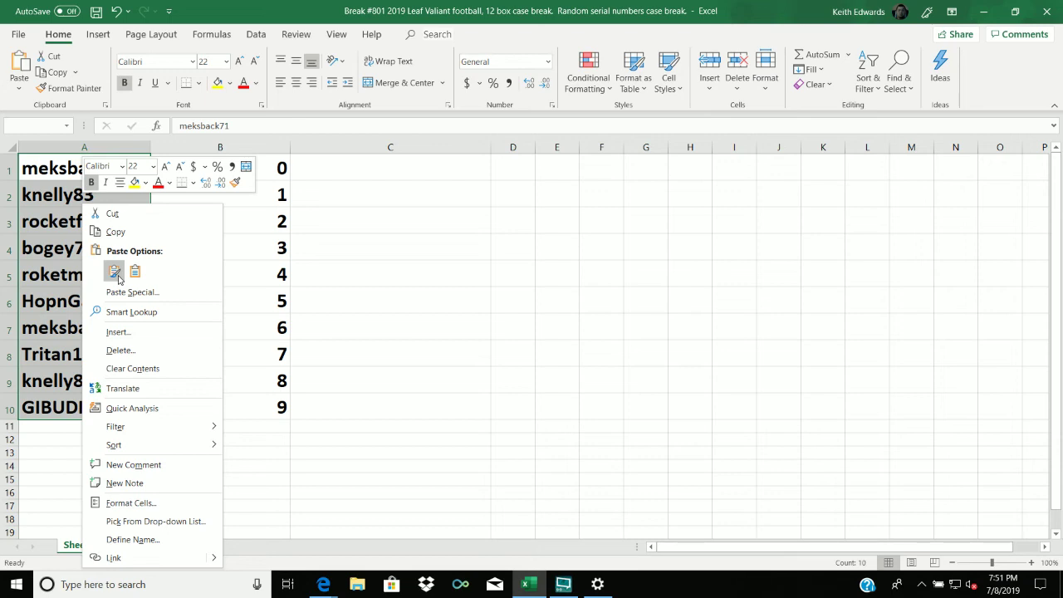
pyautogui.click(115, 273)
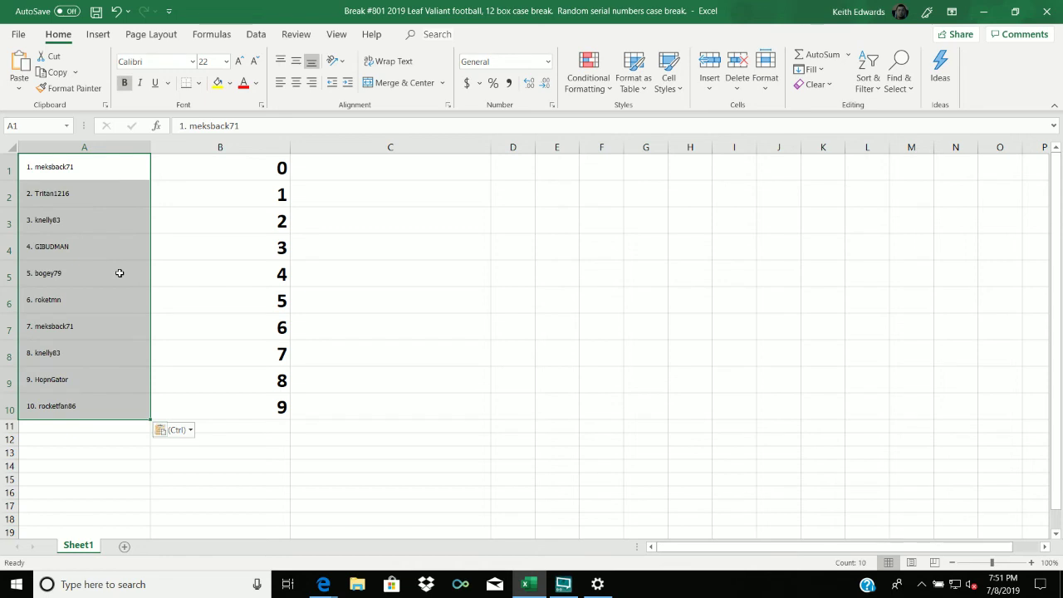
# Make the pasted names in A1:A10 bold at font size 22 and widen column A so each fits on one line.
pyautogui.click(125, 83)
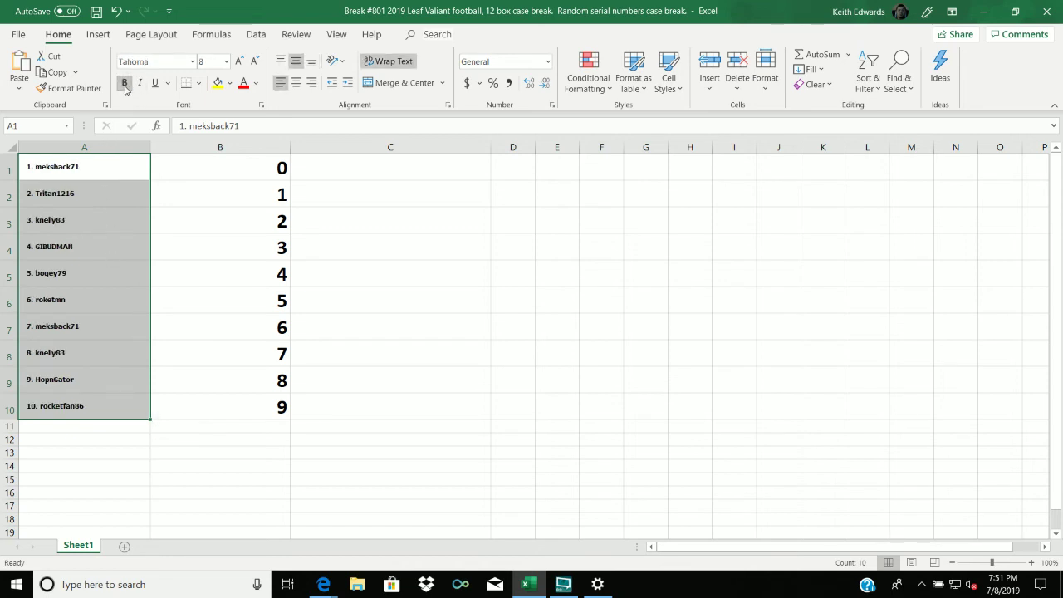
pyautogui.click(225, 62)
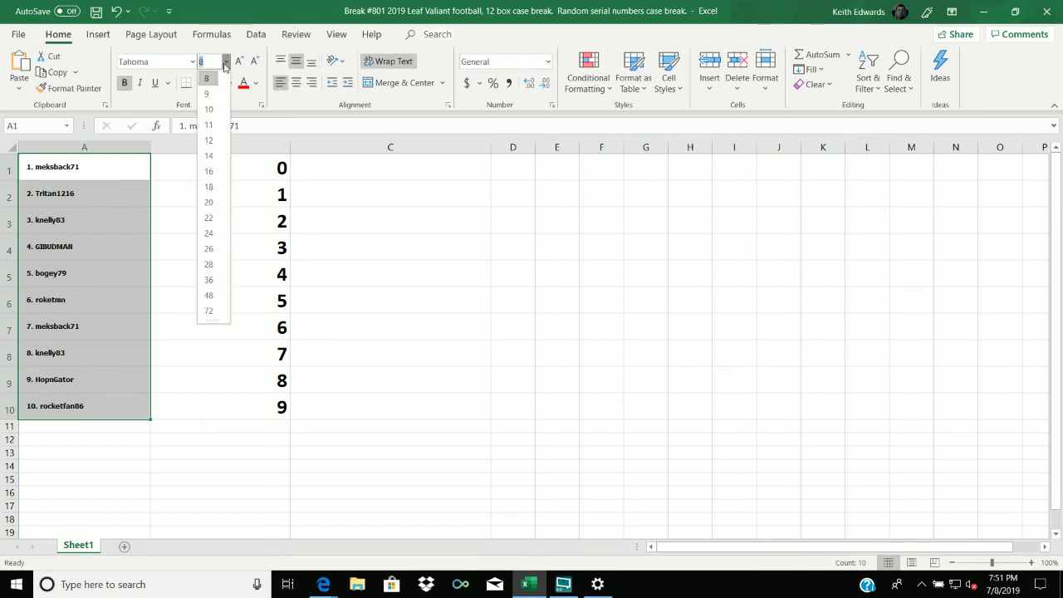
pyautogui.click(209, 218)
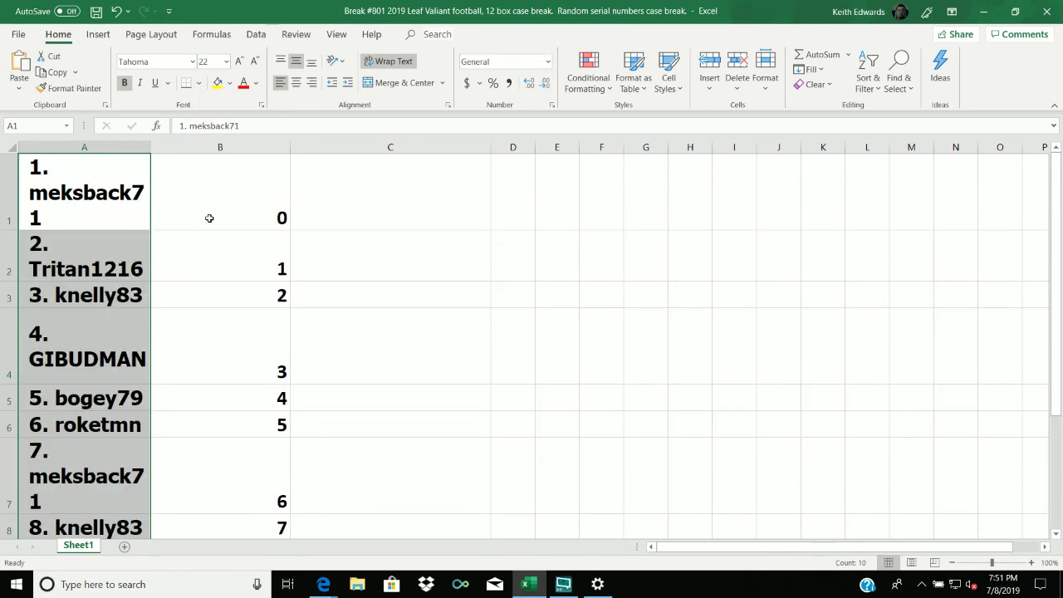
pyautogui.moveTo(150, 151); pyautogui.dragTo(254, 151)
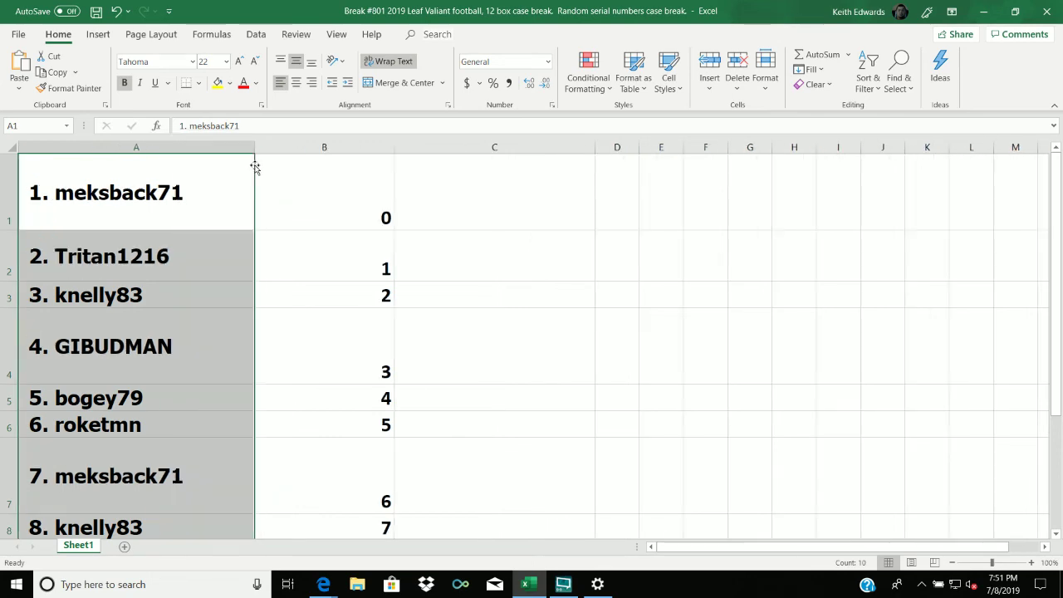
# Switch to the browser and shuffle the serial number list 0–9 in the RANDOM.ORG List Randomizer 11 times.
pyautogui.click(983, 12)
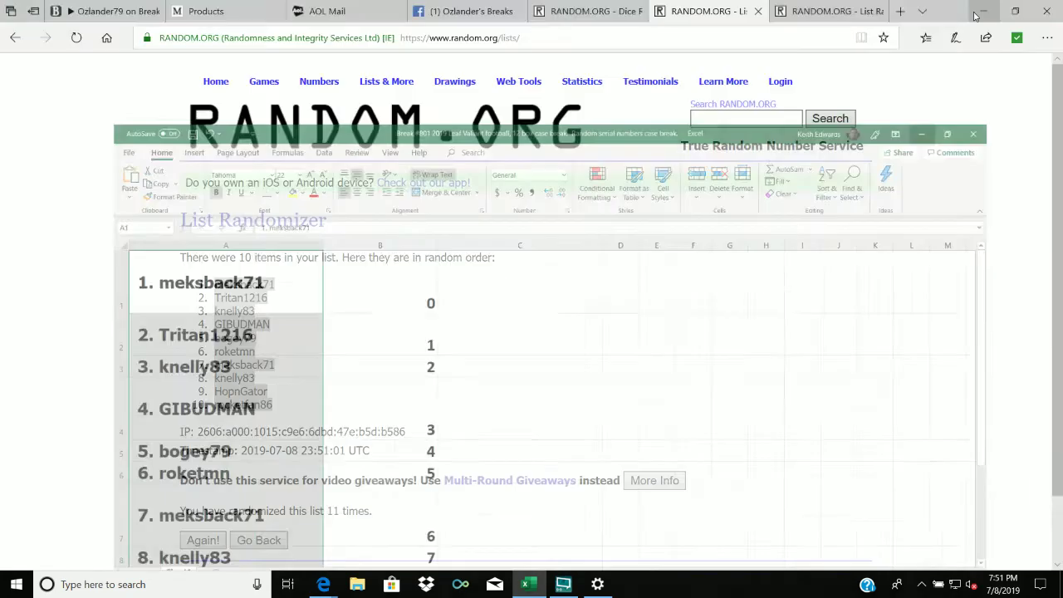
pyautogui.click(828, 11)
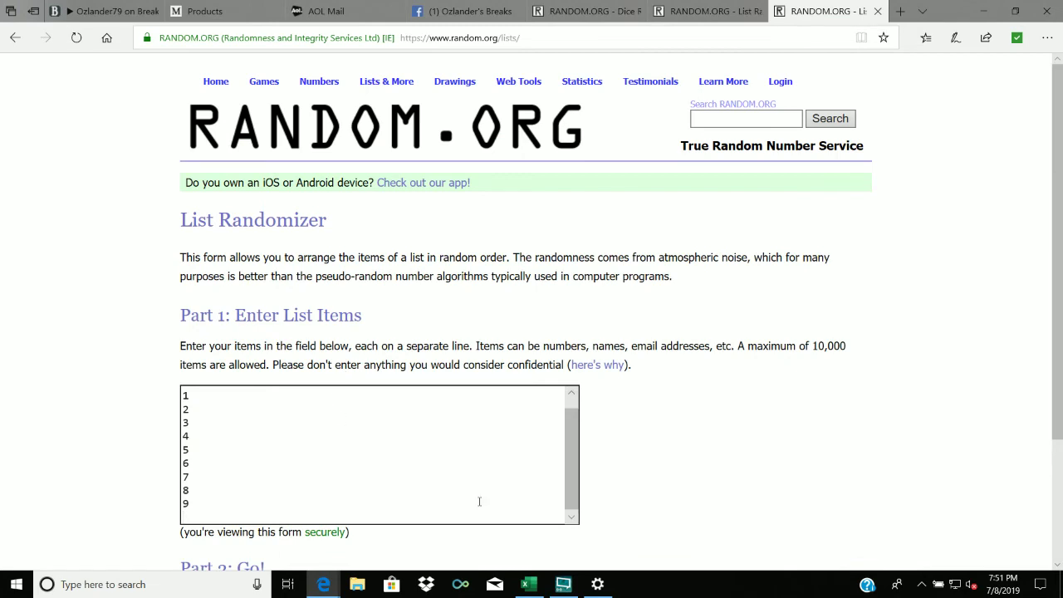
pyautogui.moveTo(1055, 343); pyautogui.dragTo(1046, 472)
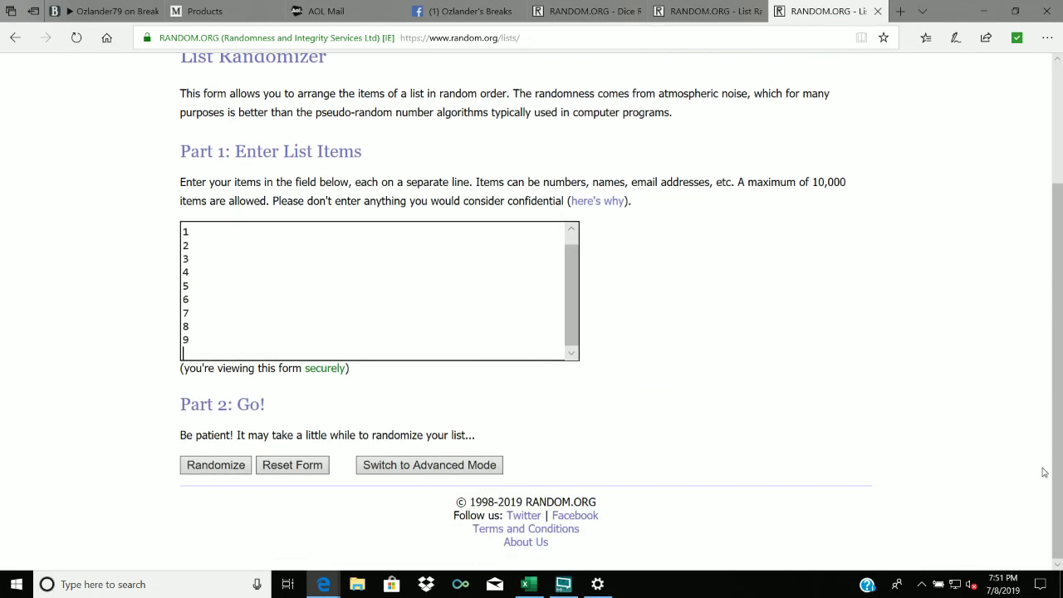
pyautogui.click(222, 468)
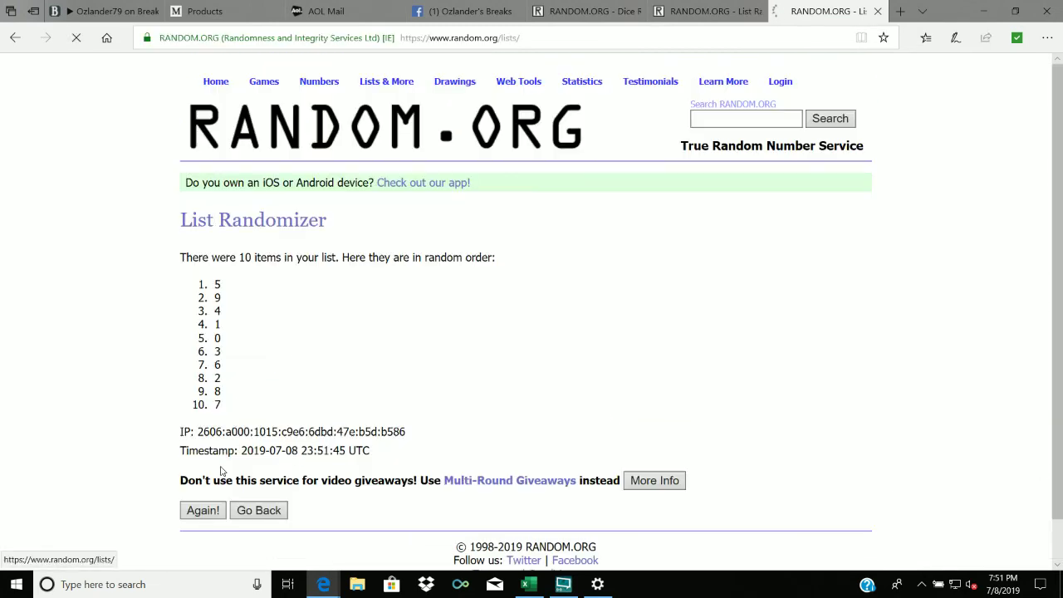
pyautogui.click(203, 511)
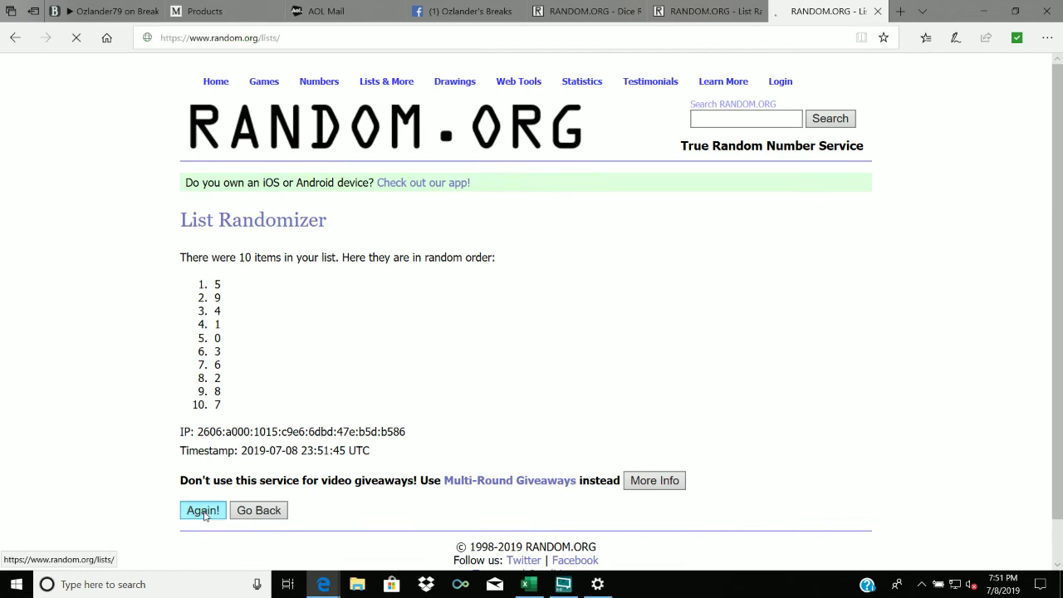
pyautogui.click(198, 542)
pyautogui.click(199, 542)
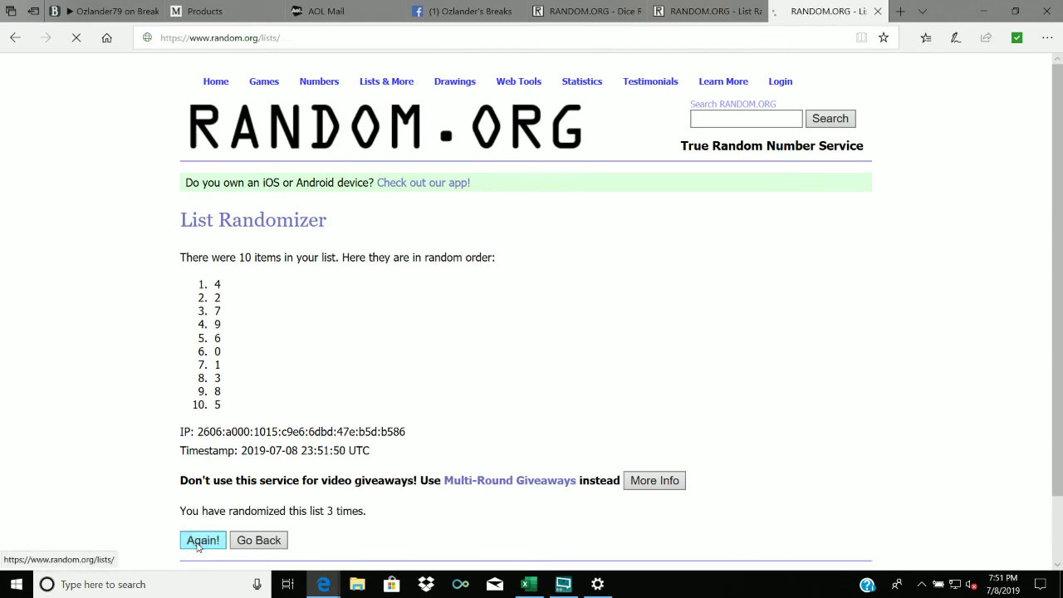
pyautogui.click(200, 541)
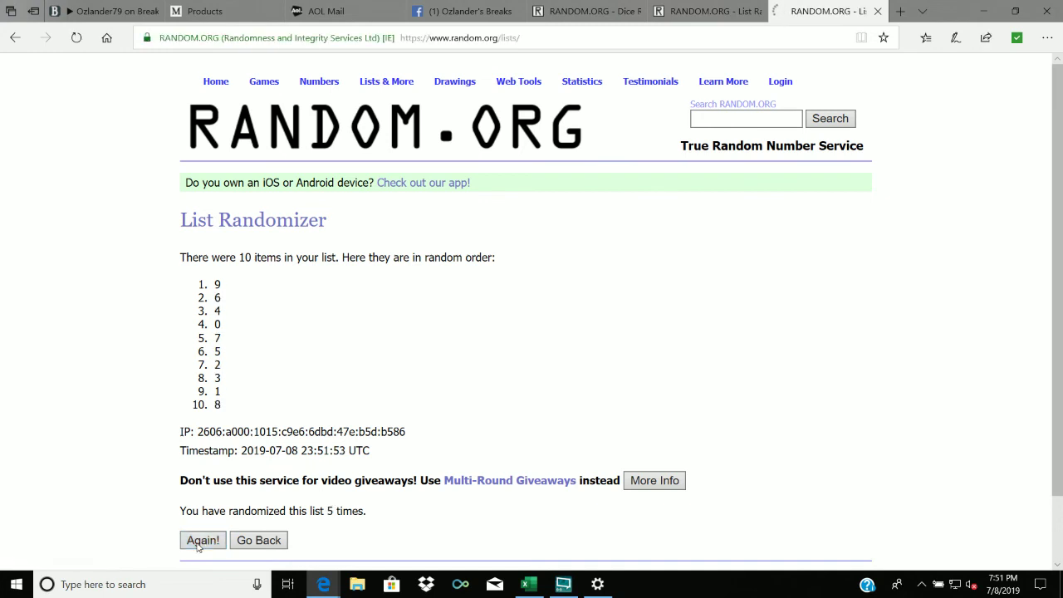
pyautogui.click(200, 541)
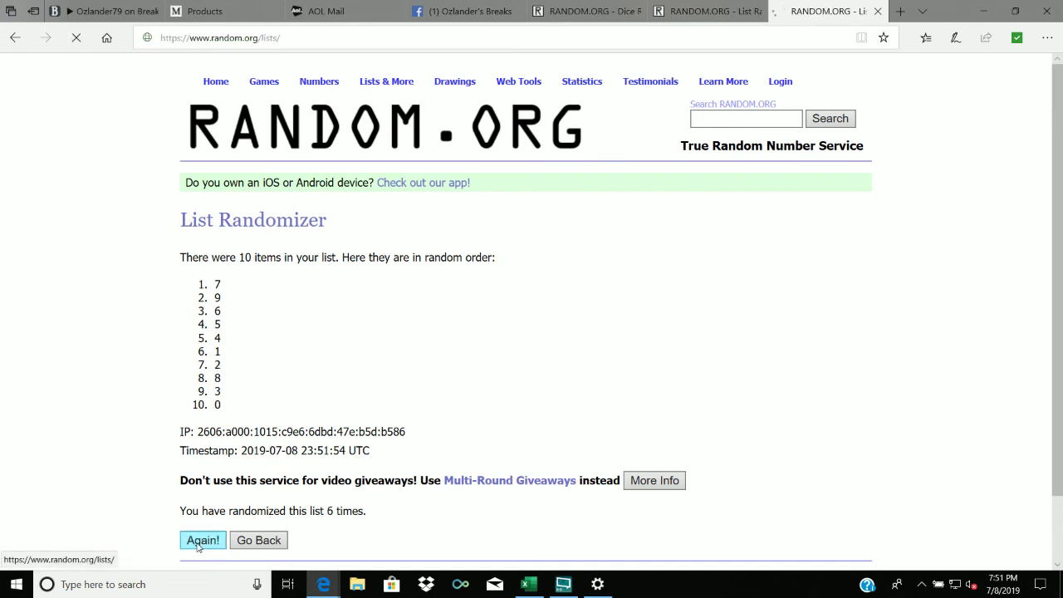
pyautogui.click(199, 541)
pyautogui.click(199, 541)
pyautogui.click(199, 541)
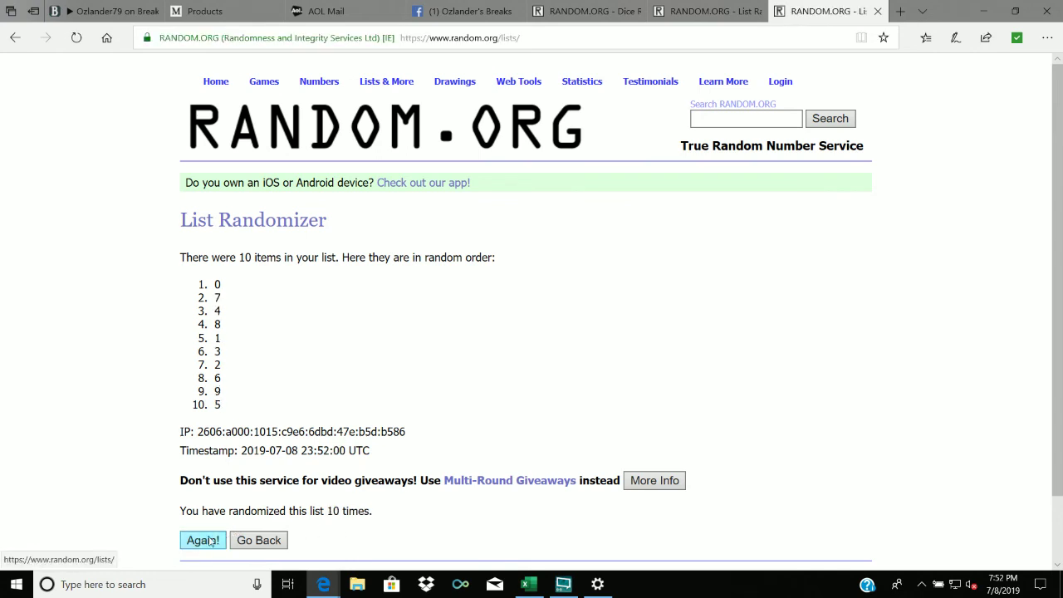
pyautogui.click(209, 541)
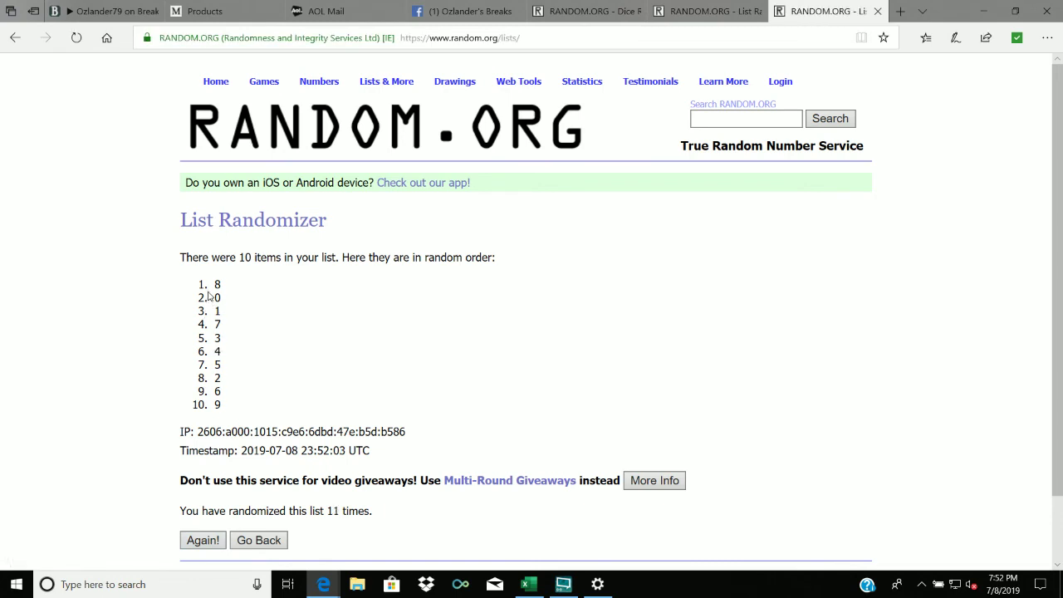
# Copy the shuffled serial numbers and paste them over cells B1:B10 in the Excel sheet, keeping the source formatting.
pyautogui.moveTo(208, 291); pyautogui.dragTo(242, 334)
pyautogui.moveTo(233, 393); pyautogui.dragTo(230, 404)
pyautogui.rightClick(219, 370)
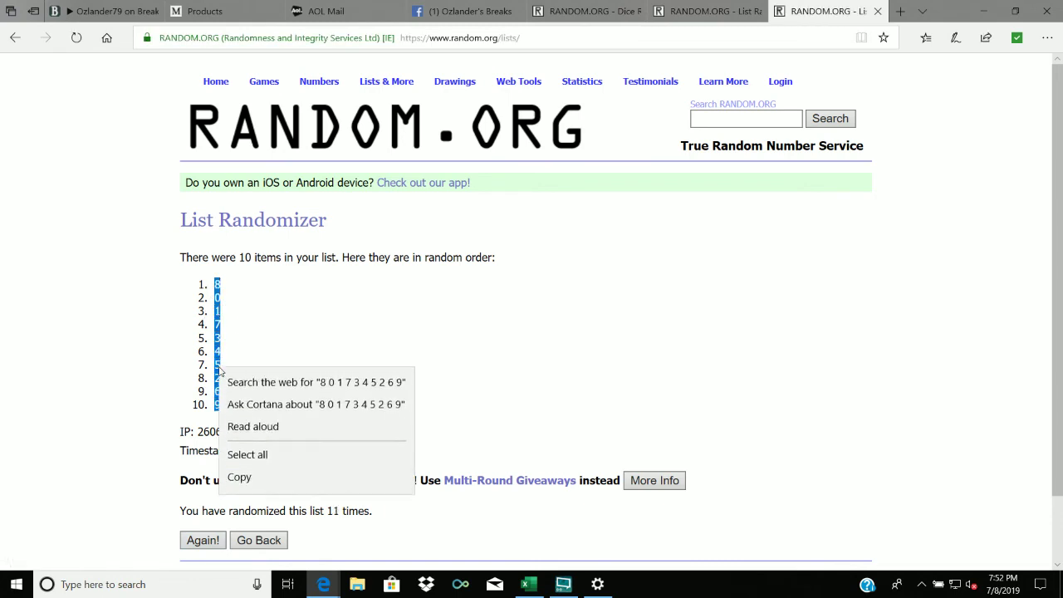
pyautogui.click(240, 477)
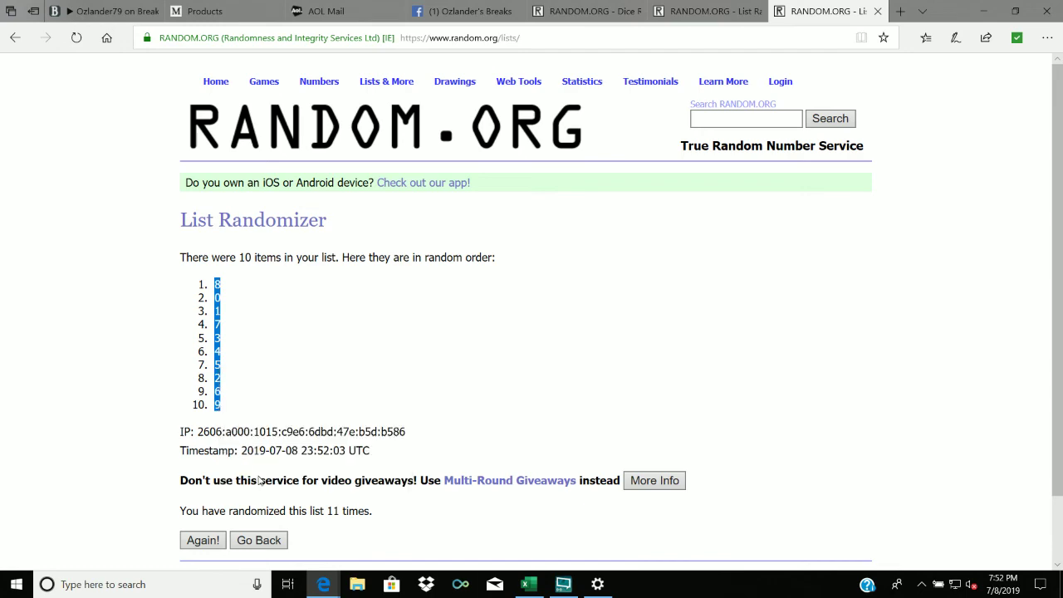
pyautogui.click(536, 586)
pyautogui.moveTo(340, 206); pyautogui.dragTo(363, 499)
pyautogui.rightClick(363, 497)
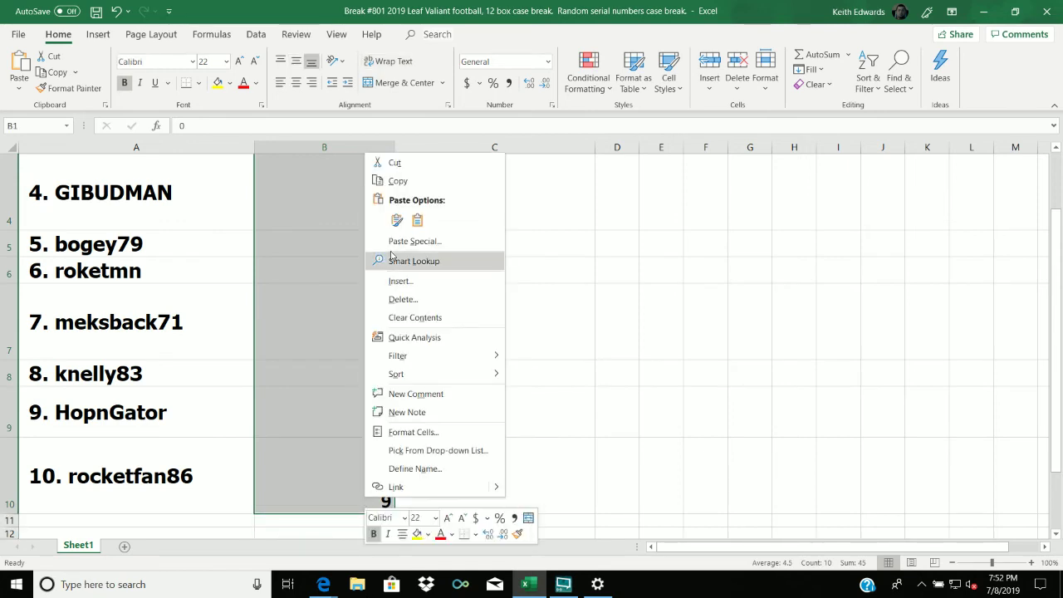
pyautogui.click(397, 220)
pyautogui.scroll(1, 393, 225)
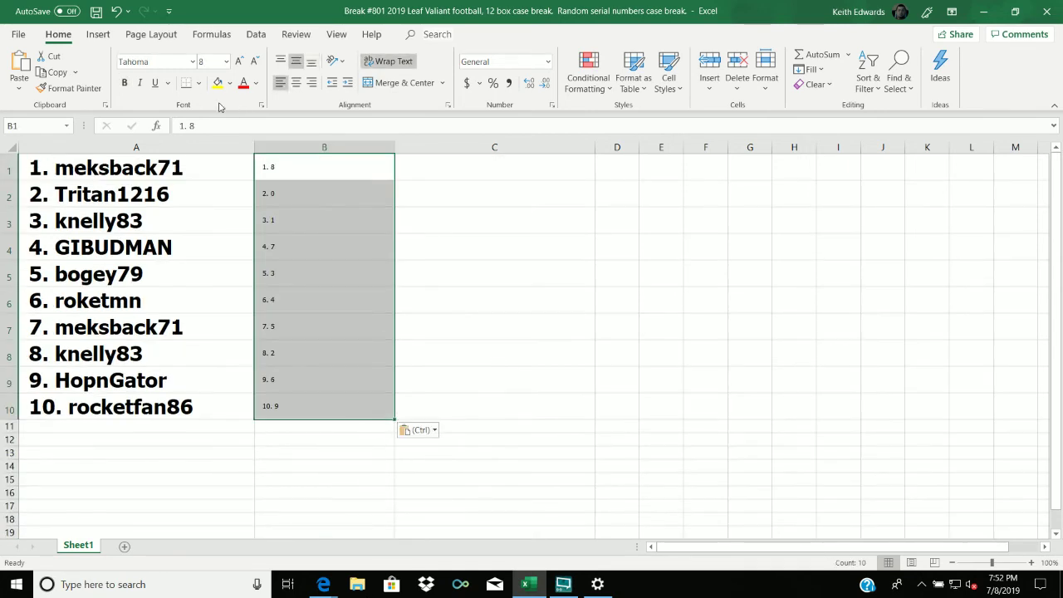
# Make the pasted serial numbers in B1:B10 bold at font size 22.
pyautogui.click(125, 82)
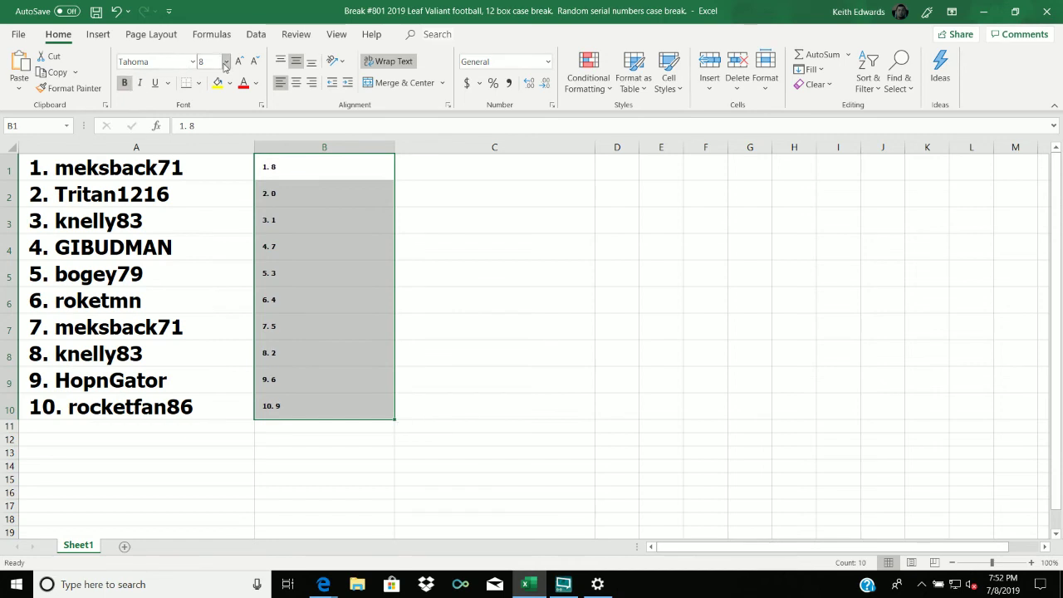
pyautogui.click(225, 62)
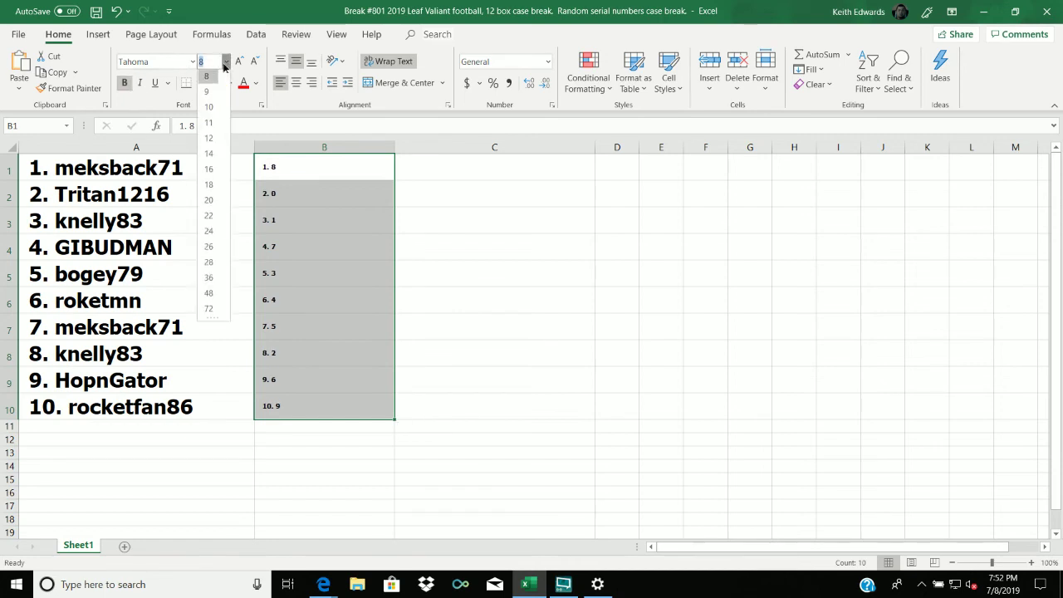
pyautogui.click(210, 218)
pyautogui.click(286, 253)
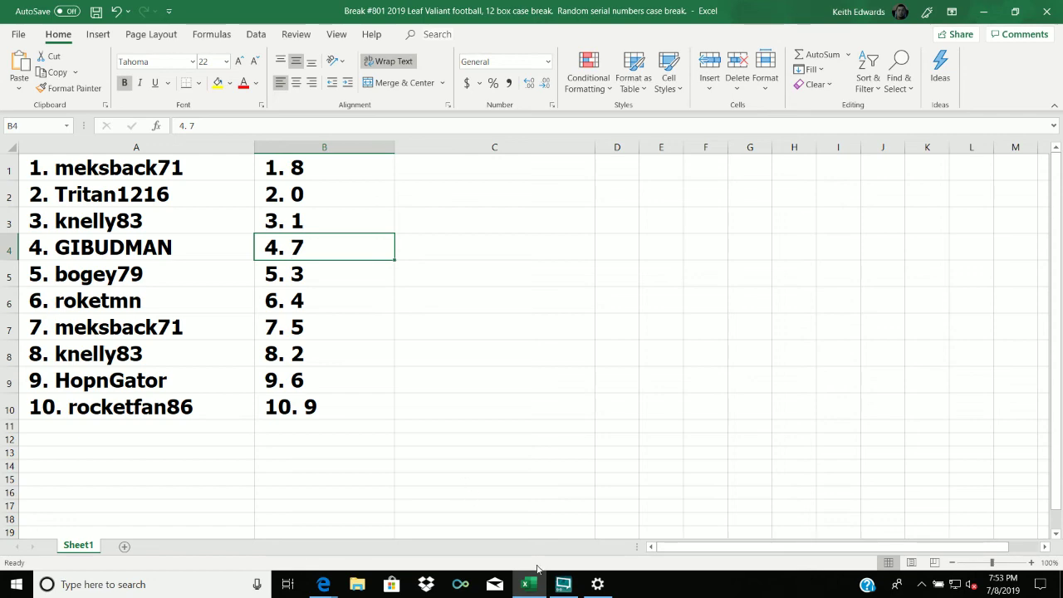
# Switch to the live streaming program and change the broadcast to Scene 1.
pyautogui.click(548, 507)
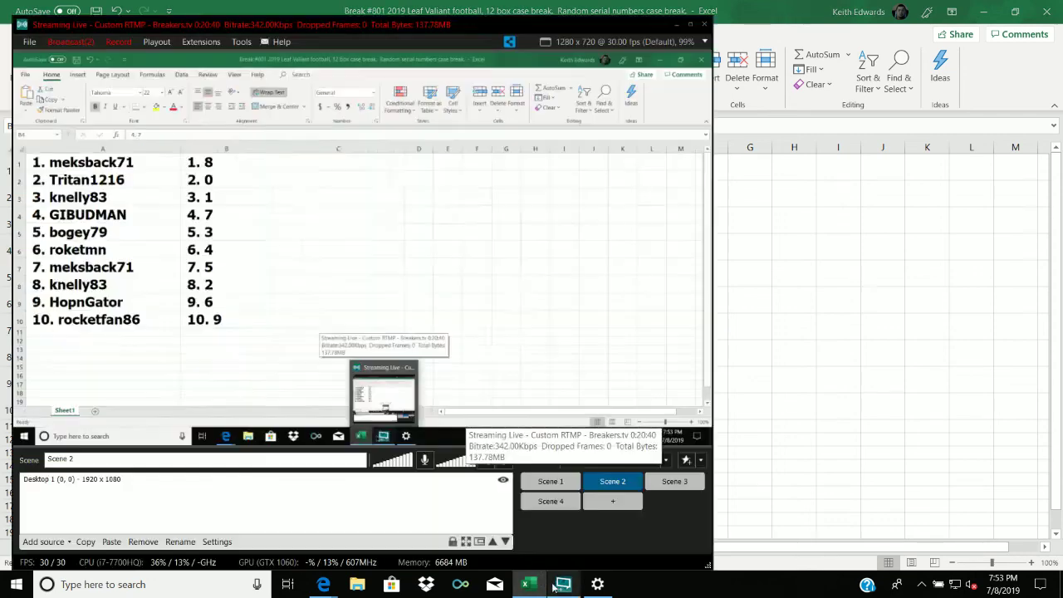
pyautogui.click(550, 481)
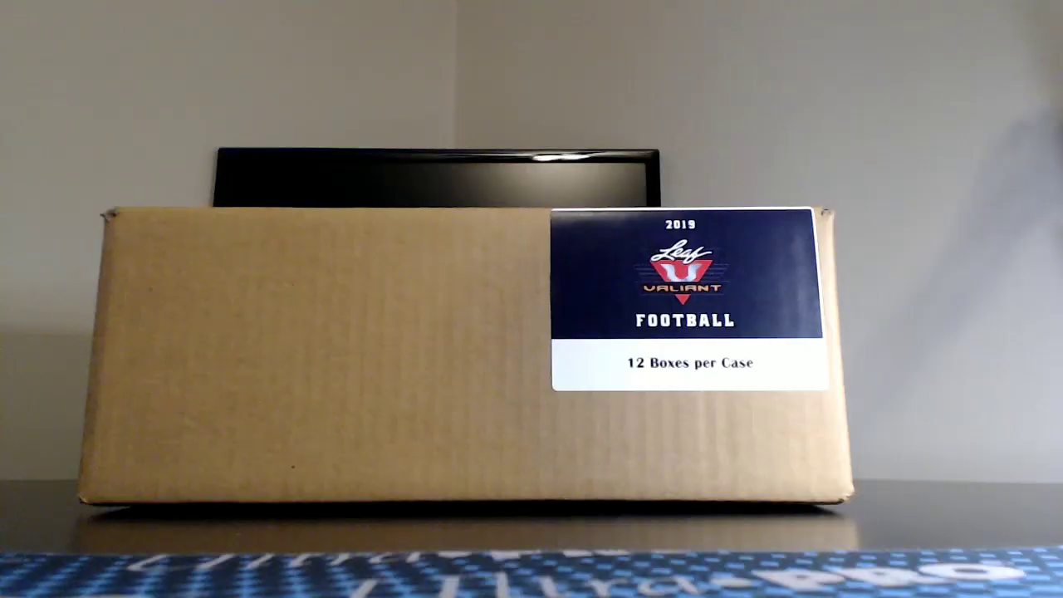